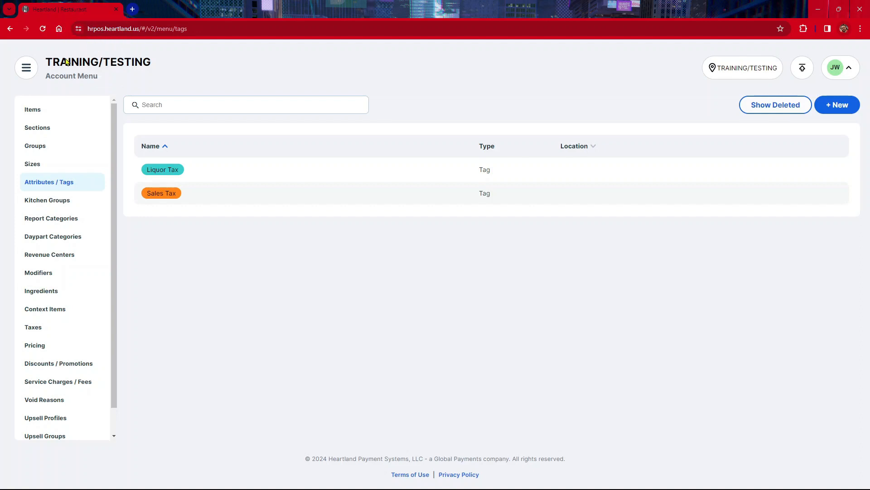
Step: Open the Attributes / Tags list of the Account Menu
left_click(27, 68)
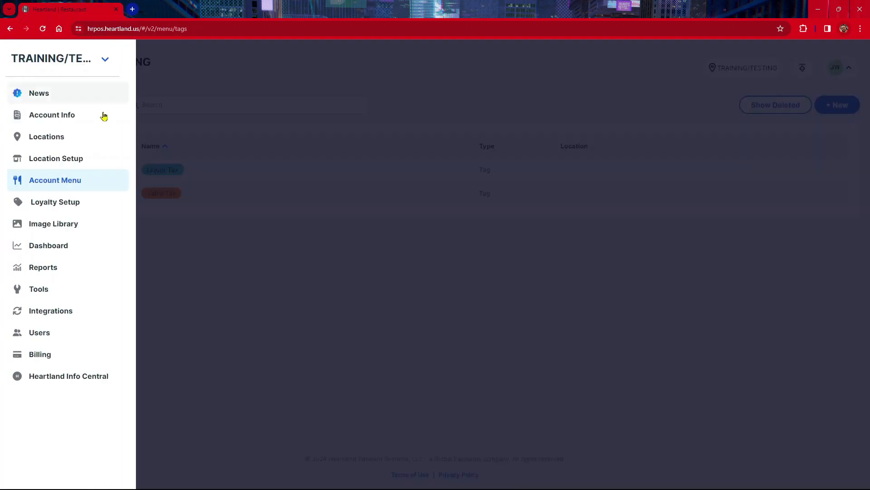
left_click(102, 183)
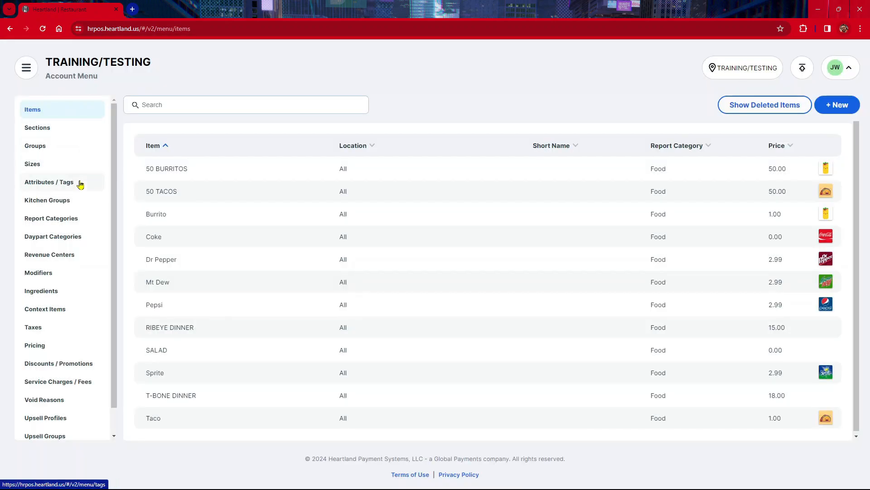
left_click(81, 184)
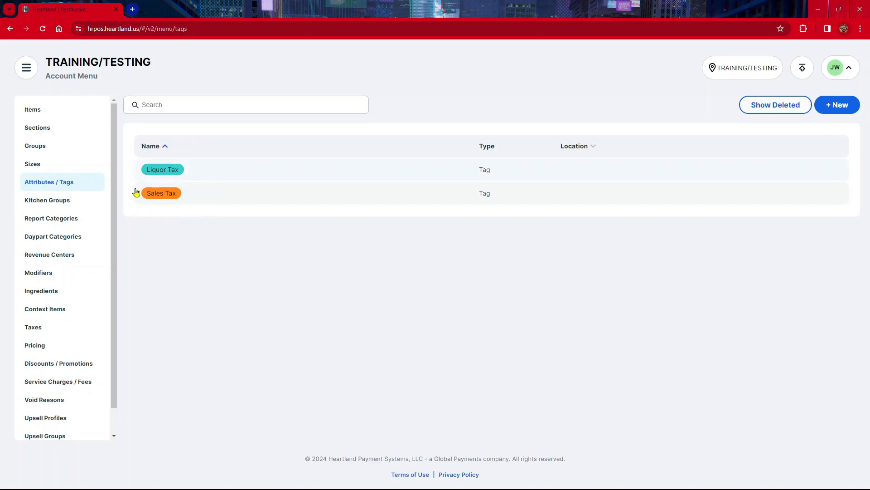
Step: Examine the Sales Tax tag's settings and its assigned items, and close it without changes
left_click(197, 203)
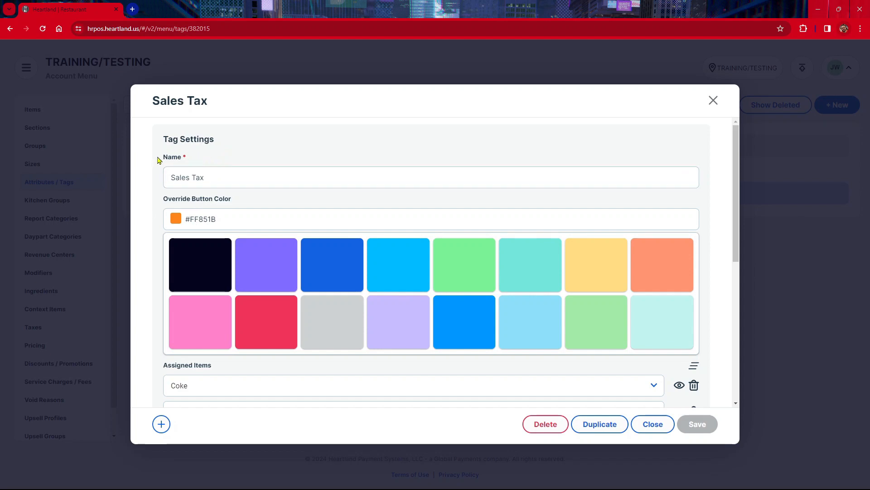
scroll(253, 266, "down", 3)
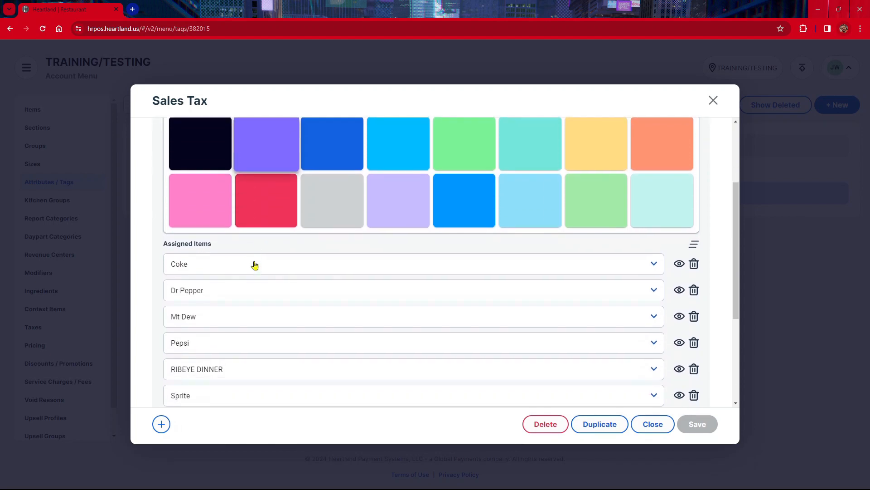
scroll(254, 266, "down", 2)
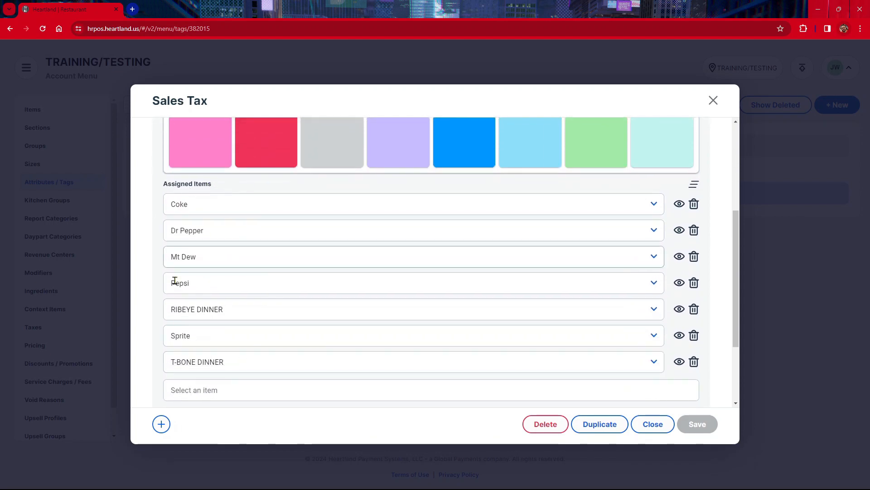
scroll(229, 325, "down", 1)
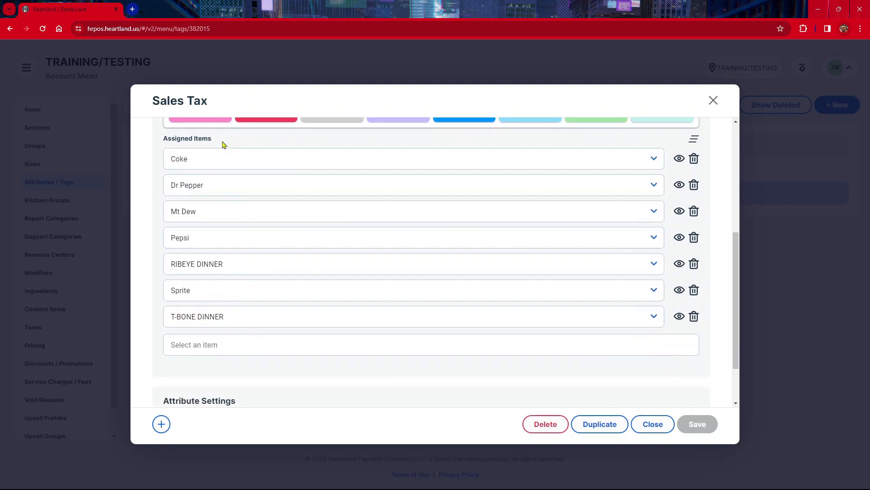
scroll(222, 154, "down", 2)
scroll(223, 155, "up", 2)
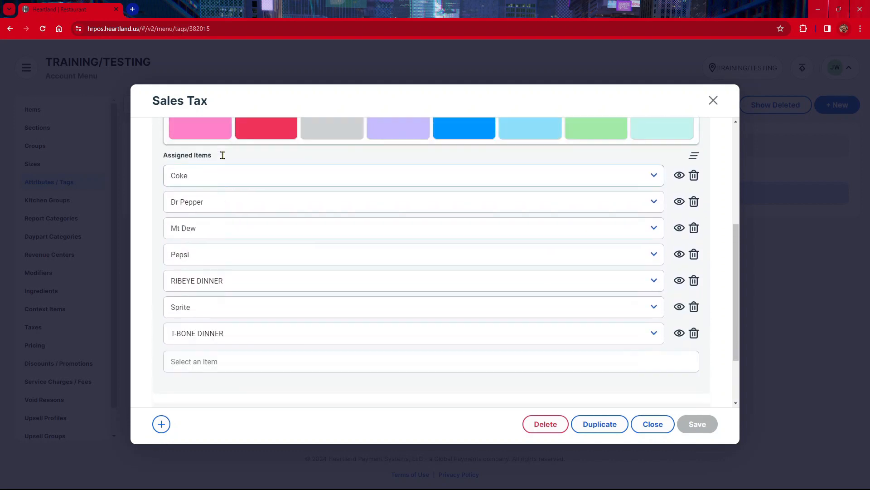
scroll(222, 156, "up", 5)
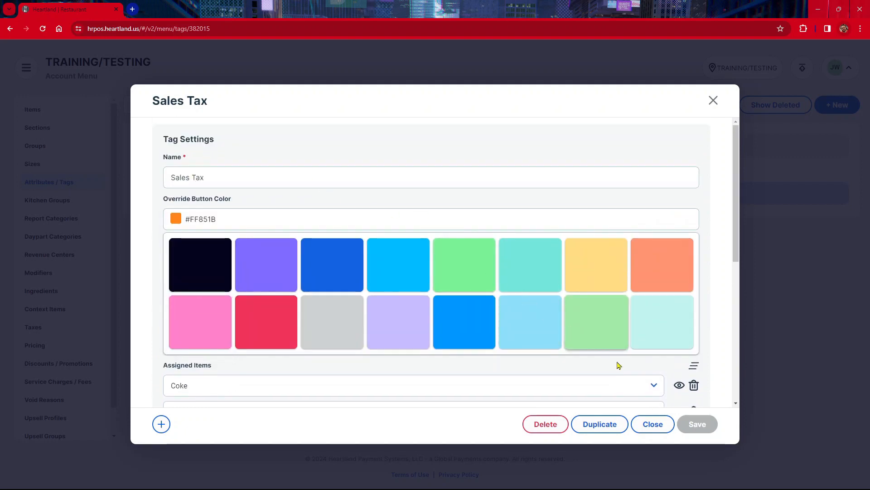
left_click(664, 432)
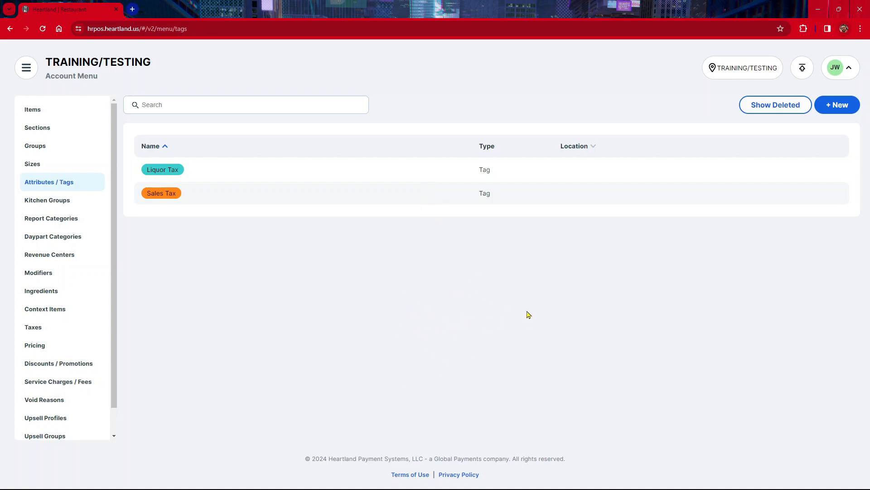
Step: Start a new attribute/tag and name it BEVERAGES
left_click(845, 105)
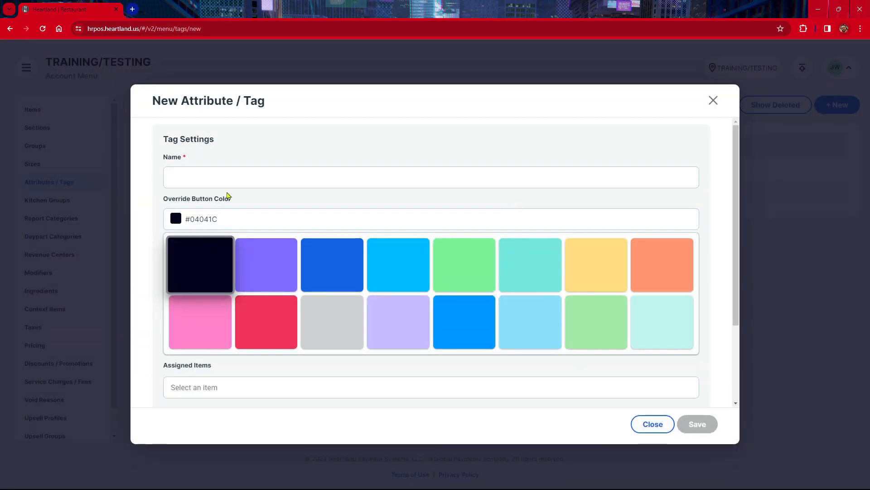
left_click(227, 186)
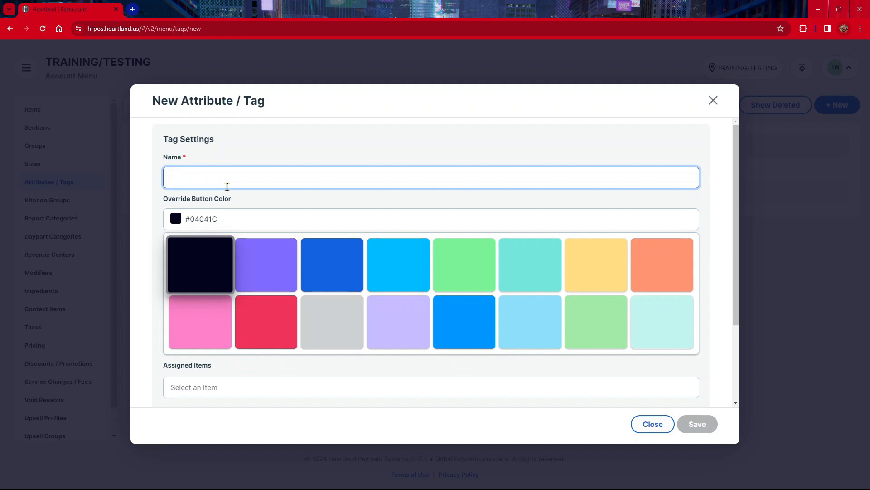
type("BE")
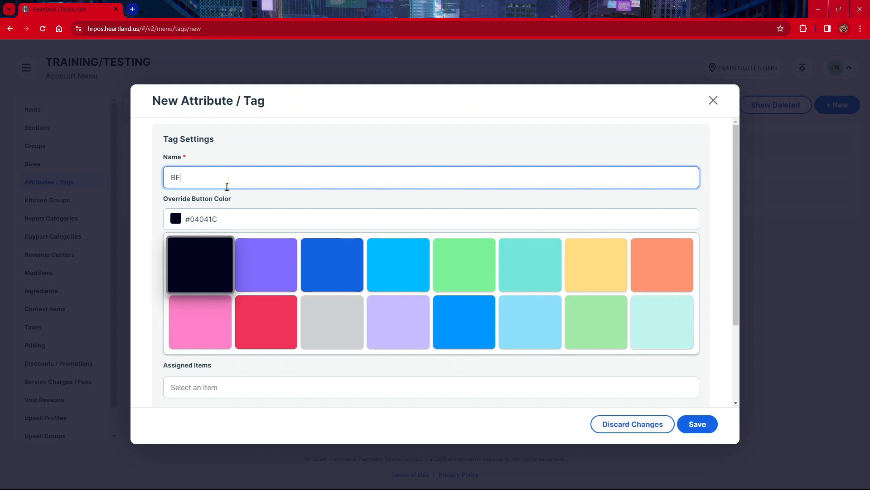
type("VERAGE")
key("BackSpace")
type("GES")
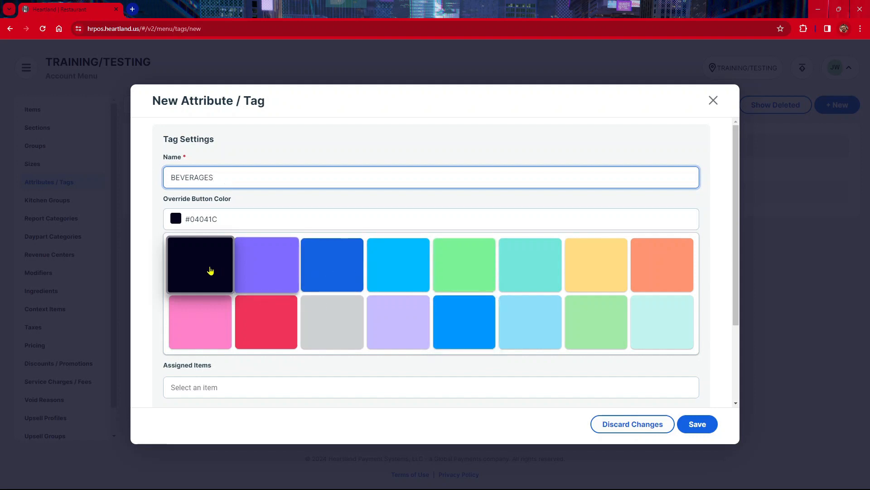
Step: Try red and bright blue for the tag's override button color, and settle on the darker blue #1362E2
left_click(272, 331)
scroll(327, 305, "down", 3)
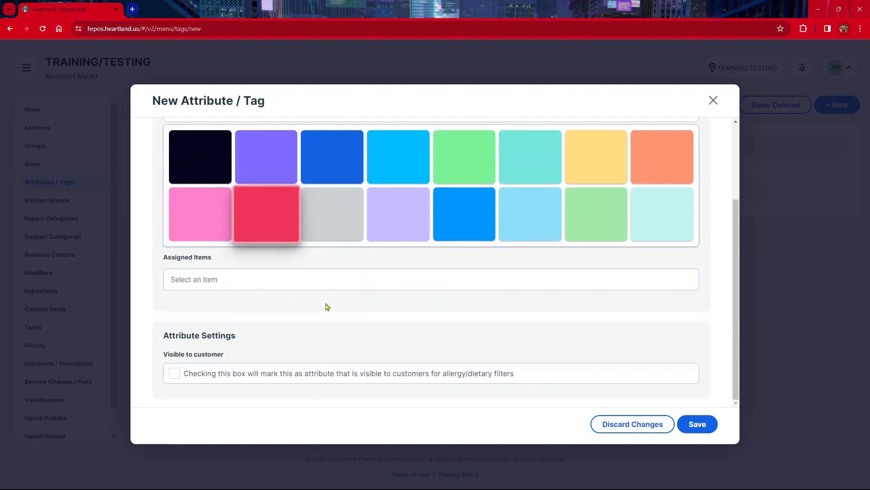
left_click(461, 218)
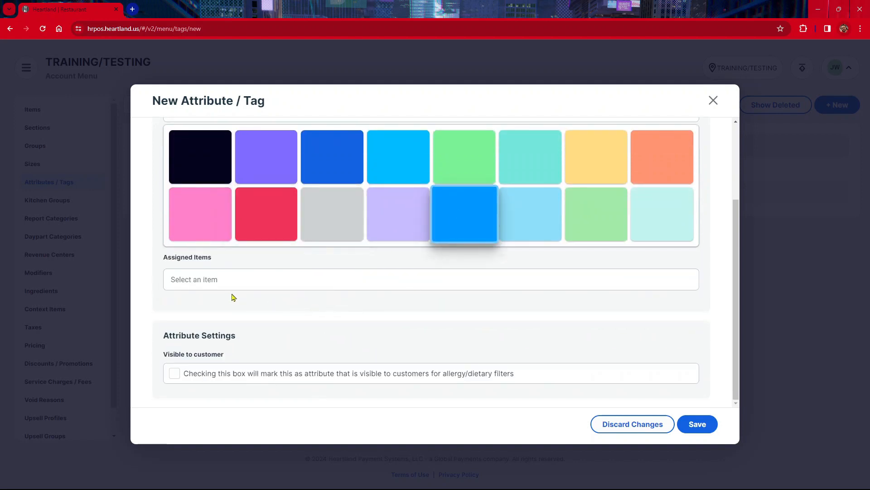
left_click(322, 158)
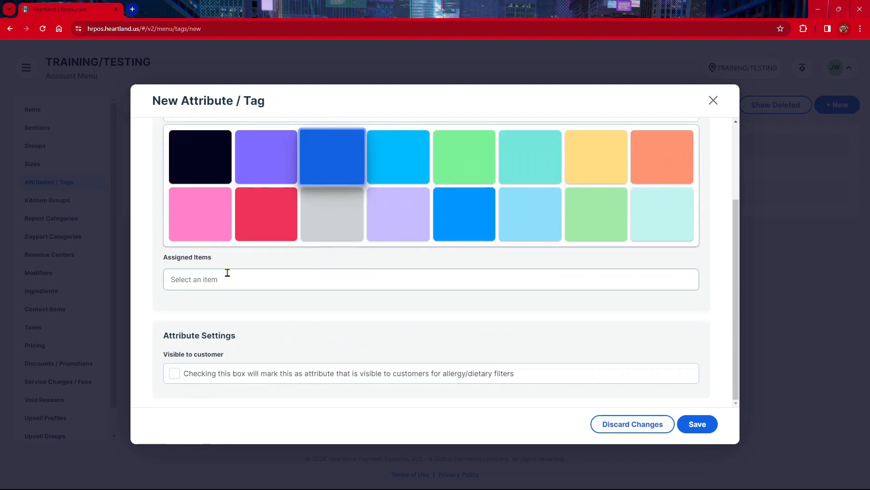
Step: Assign the items Coke, Pepsi, Mt Dew, Dr Pepper and Sprite to the BEVERAGES tag
left_click(228, 273)
left_click(227, 367)
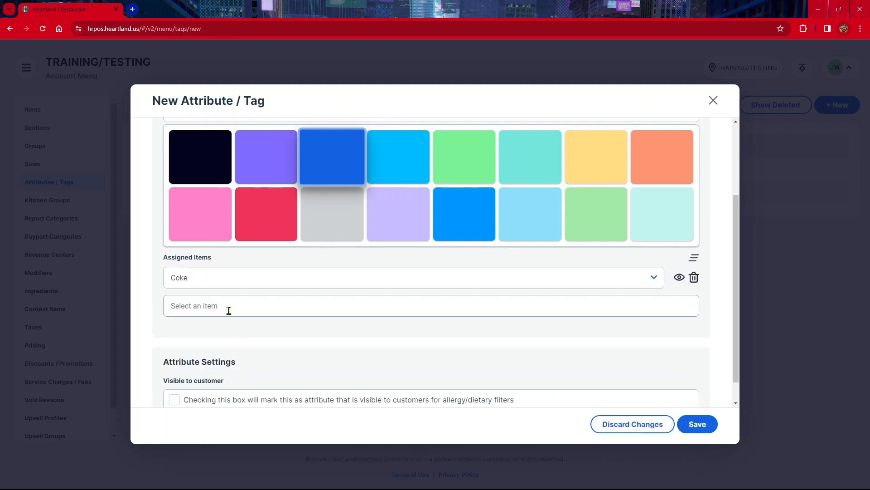
left_click(229, 311)
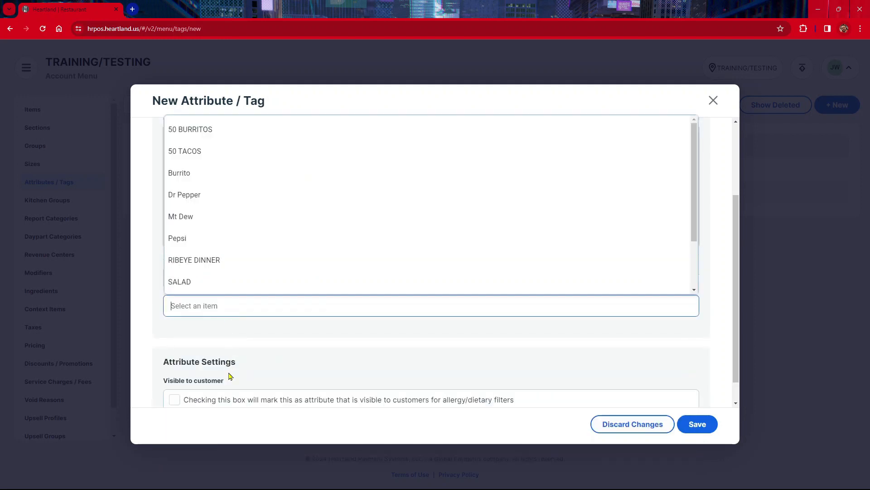
left_click(250, 245)
left_click(249, 333)
left_click(239, 248)
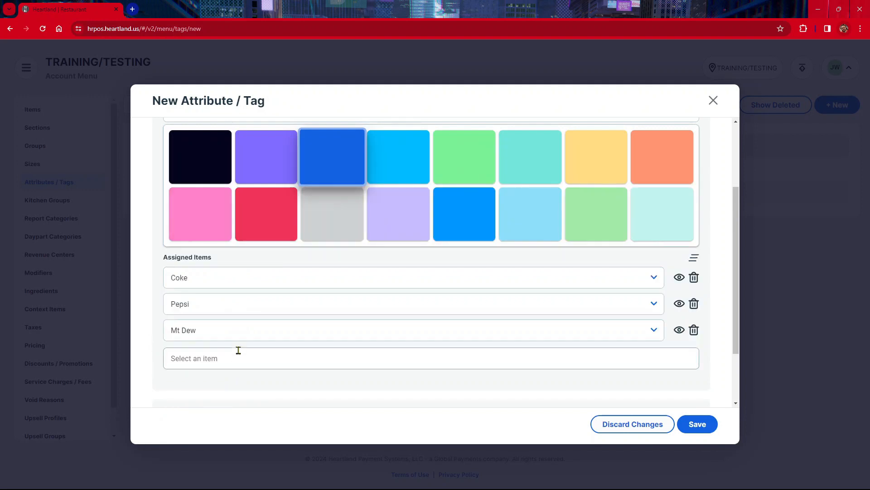
left_click(238, 351)
left_click(237, 259)
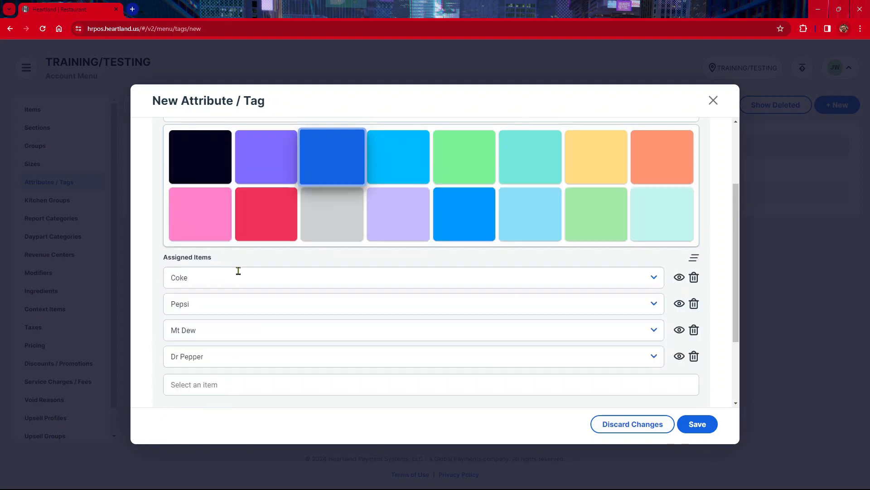
left_click(238, 379)
left_click(258, 317)
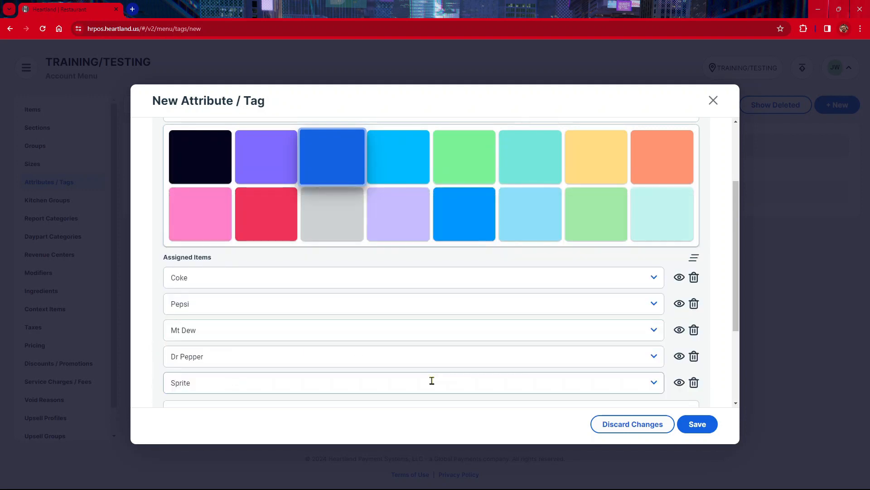
Step: Save the BEVERAGES tag and close it to return to the tag list
scroll(432, 381, "down", 3)
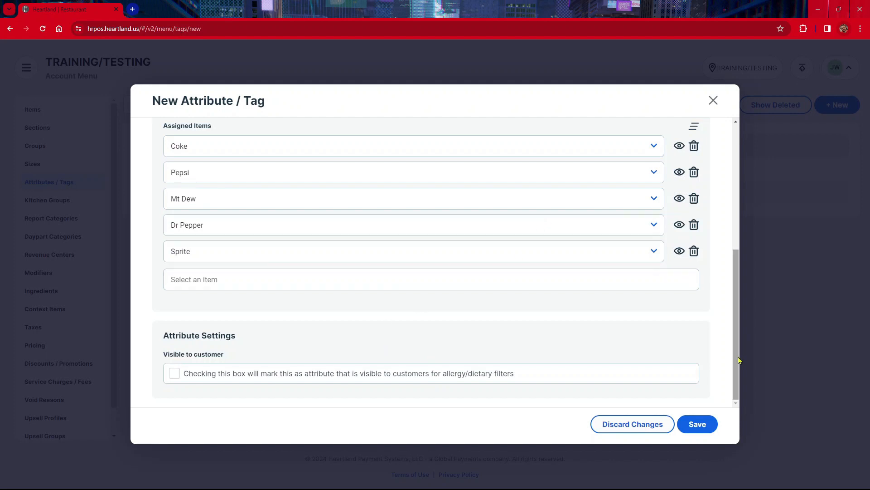
left_click(702, 427)
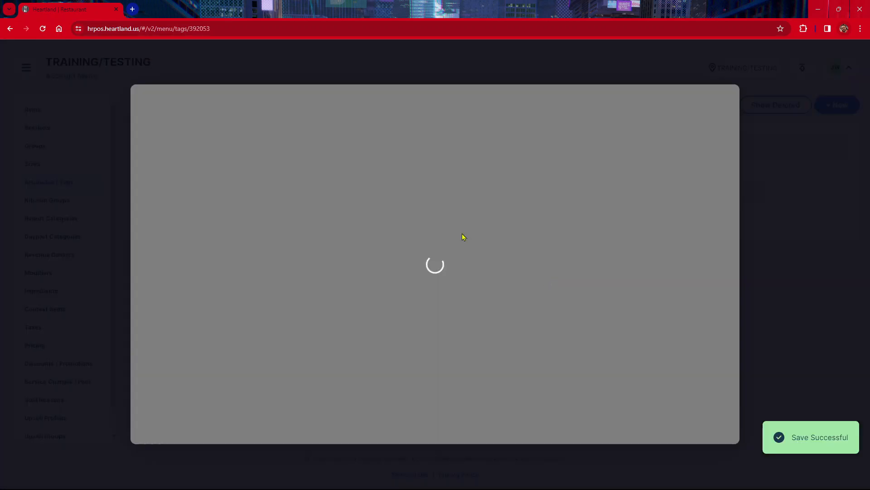
scroll(385, 243, "down", 5)
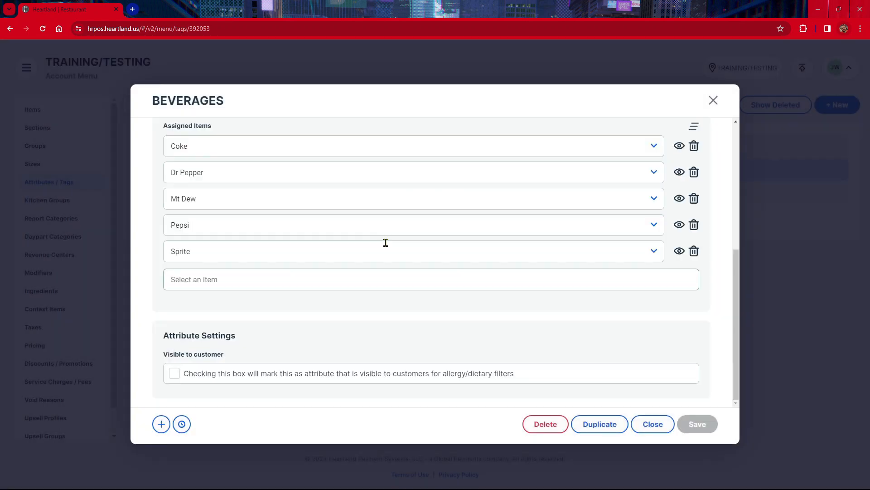
scroll(361, 243, "up", 5)
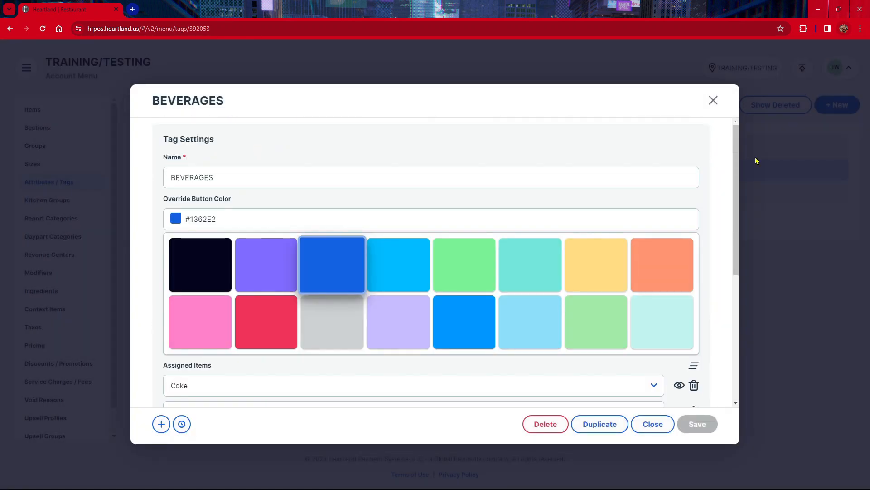
left_click(713, 100)
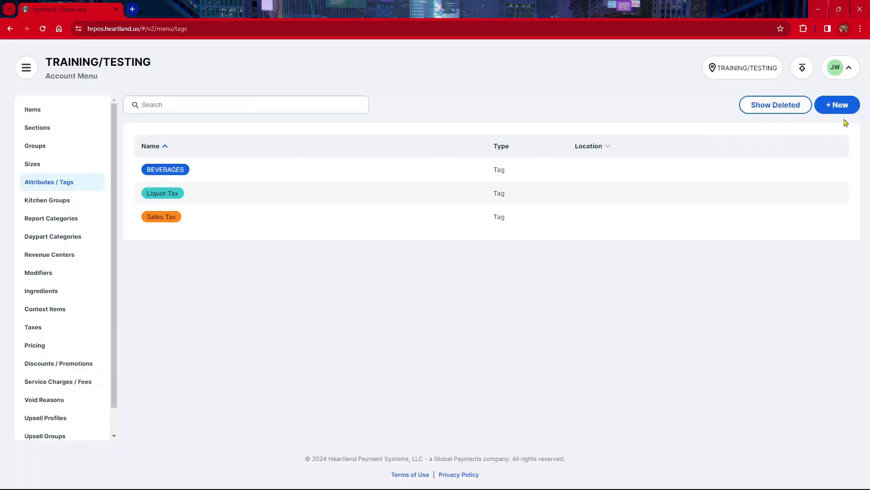
Step: Start another new attribute/tag named GLUTEN FREE and set its override button color to red
left_click(837, 109)
scroll(229, 284, "down", 3)
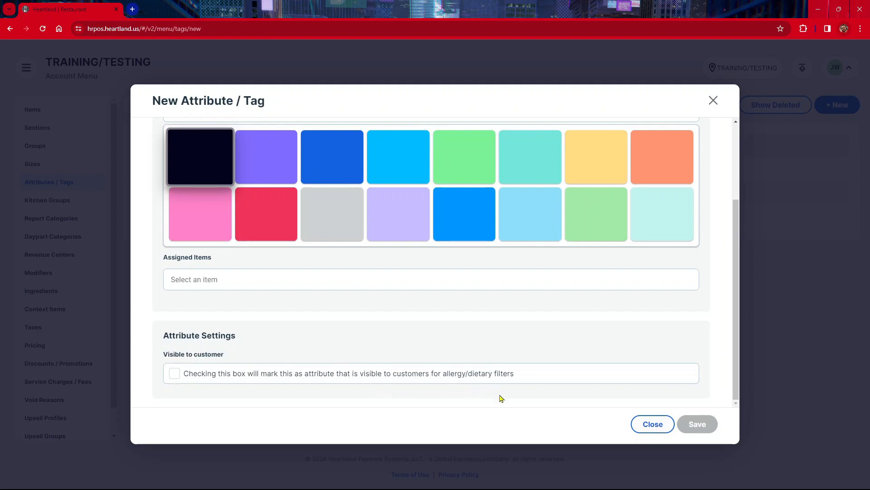
scroll(500, 398, "up", 3)
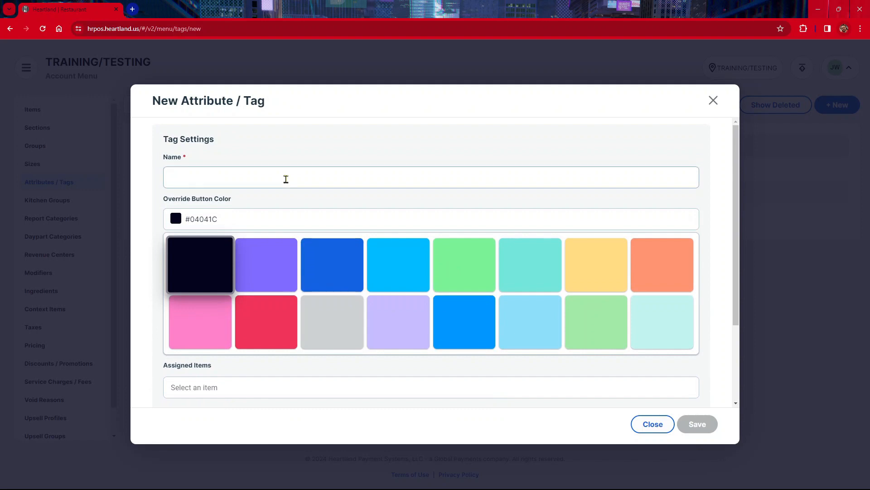
left_click(286, 179)
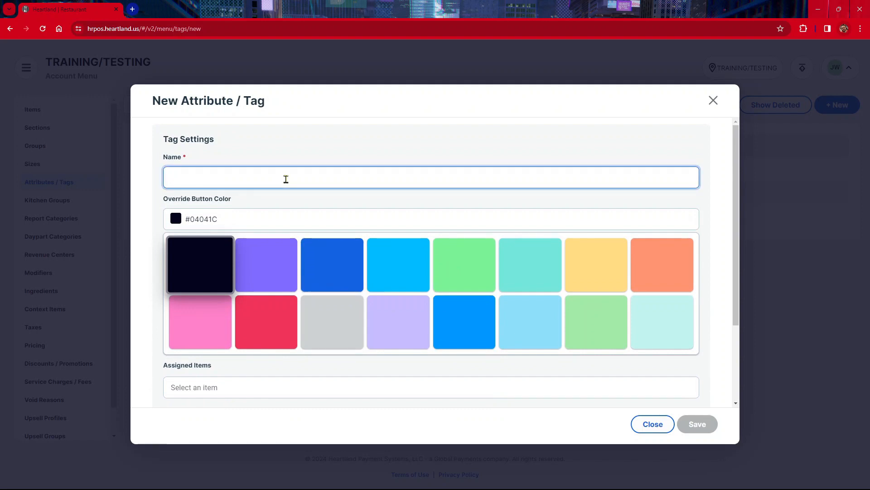
type("GL")
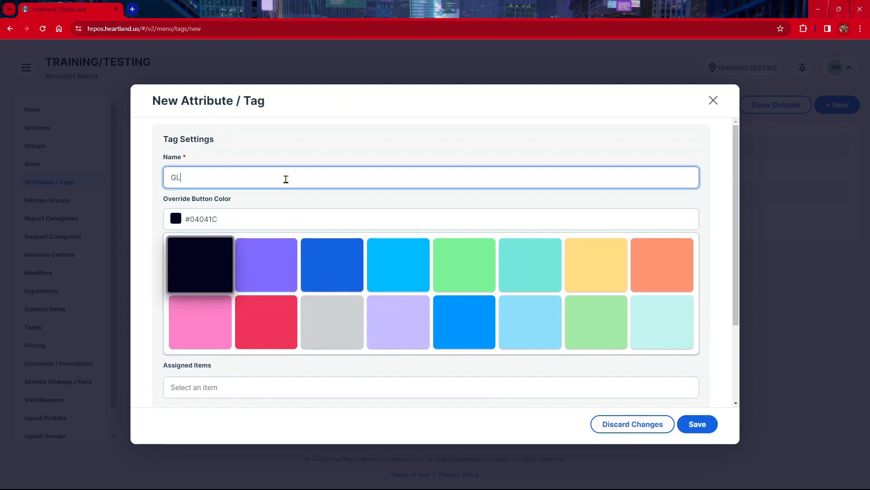
type("UTEN FREE")
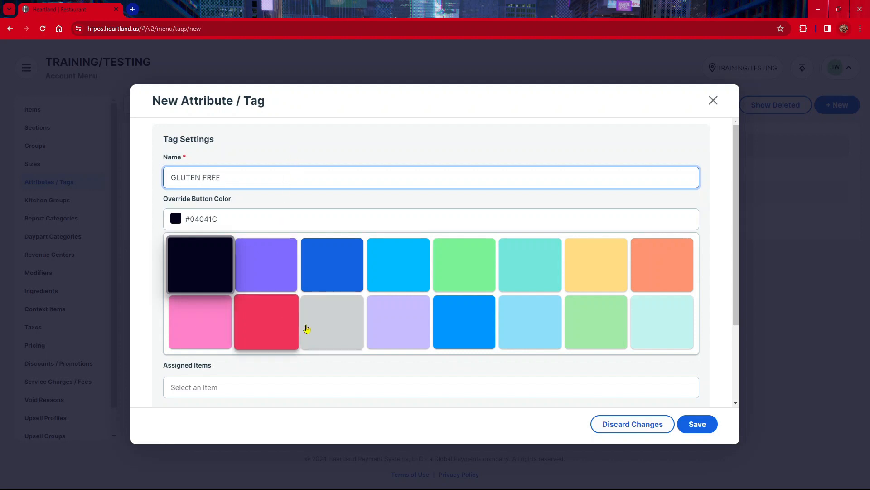
left_click(287, 331)
Step: Assign the items RIBEYE DINNER, SALAD and T-BONE DINNER to the GLUTEN FREE tag
scroll(287, 254, "down", 3)
left_click(246, 286)
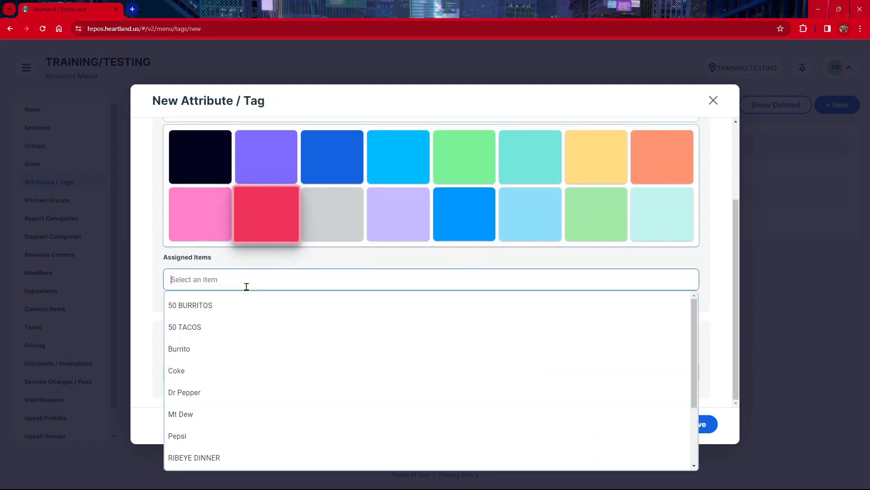
left_click(239, 459)
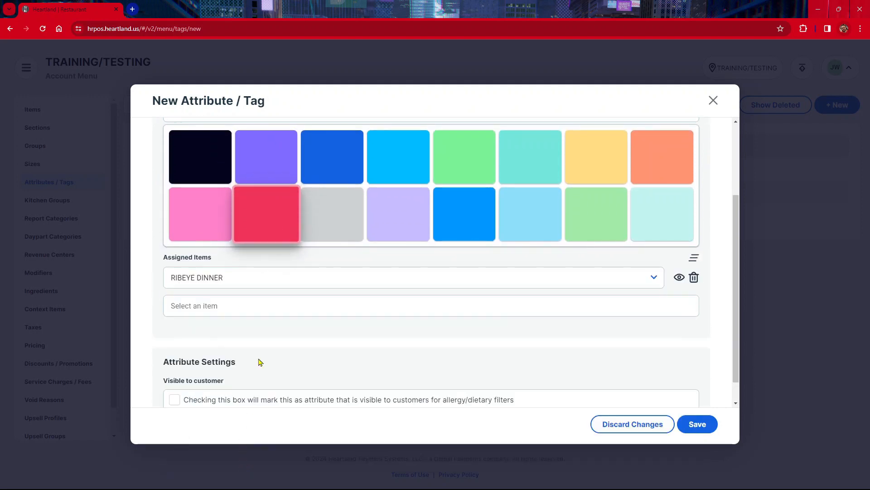
left_click(241, 299)
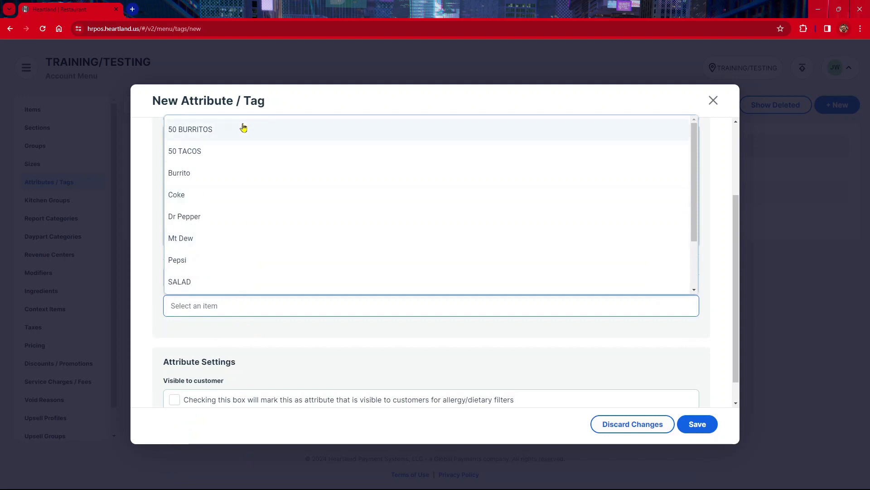
left_click(241, 281)
left_click(240, 331)
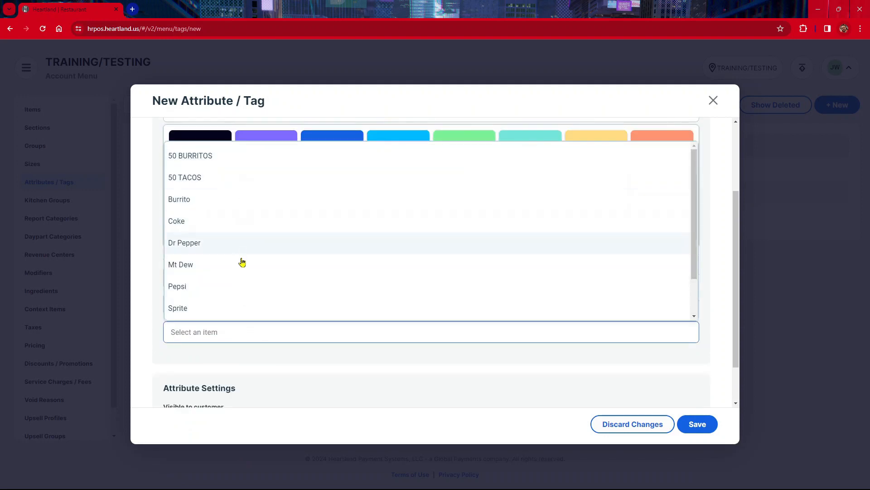
scroll(242, 267, "down", 1)
scroll(242, 268, "down", 2)
left_click(241, 284)
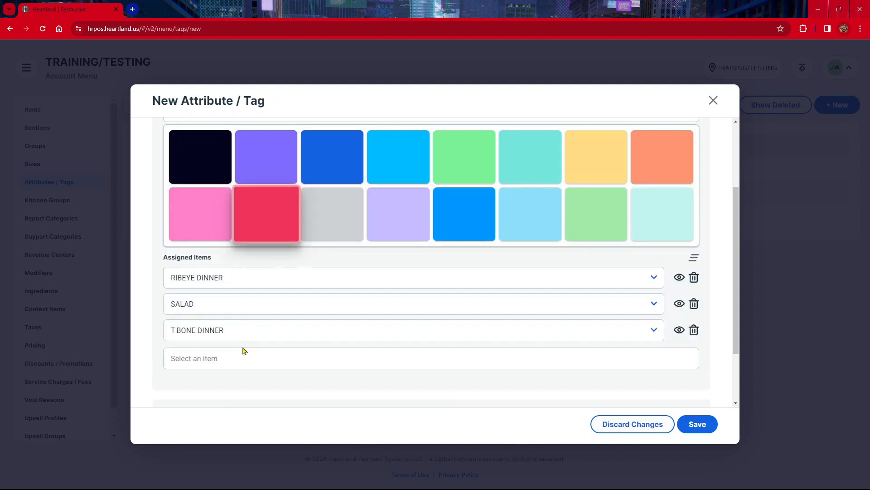
Step: Mark GLUTEN FREE as an attribute visible to customers and enter the description THIS ITEM IS GLUTEN FREE
scroll(245, 349, "down", 2)
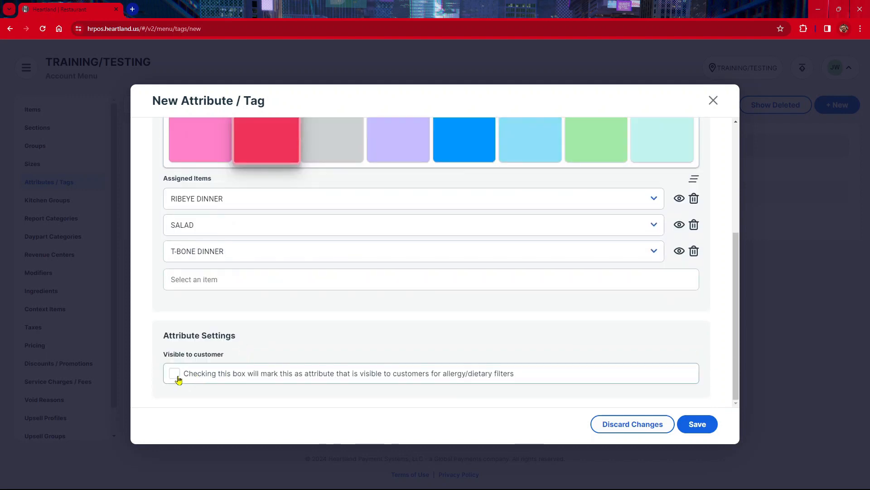
left_click(176, 374)
scroll(278, 331, "down", 3)
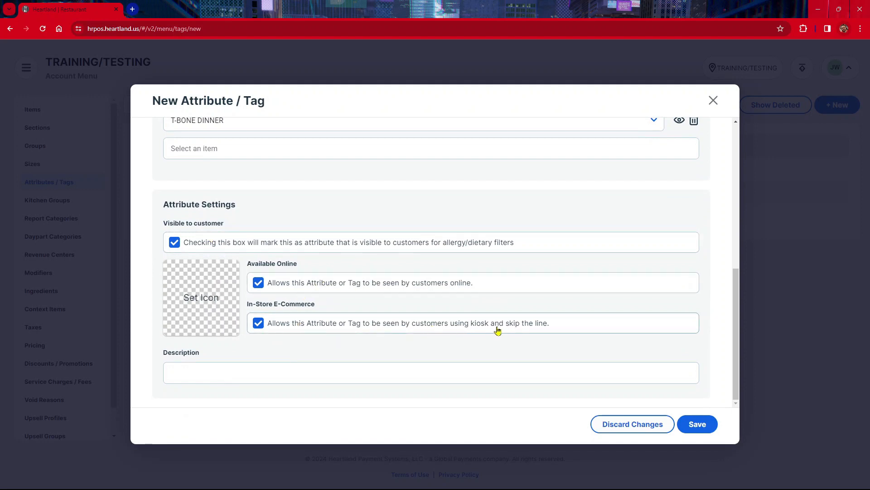
left_click(400, 382)
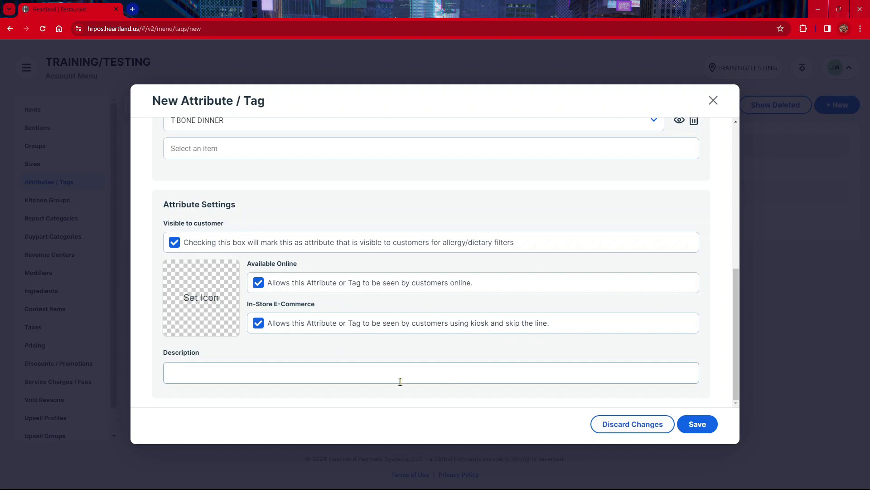
left_click(396, 381)
scroll(396, 381, "up", 10)
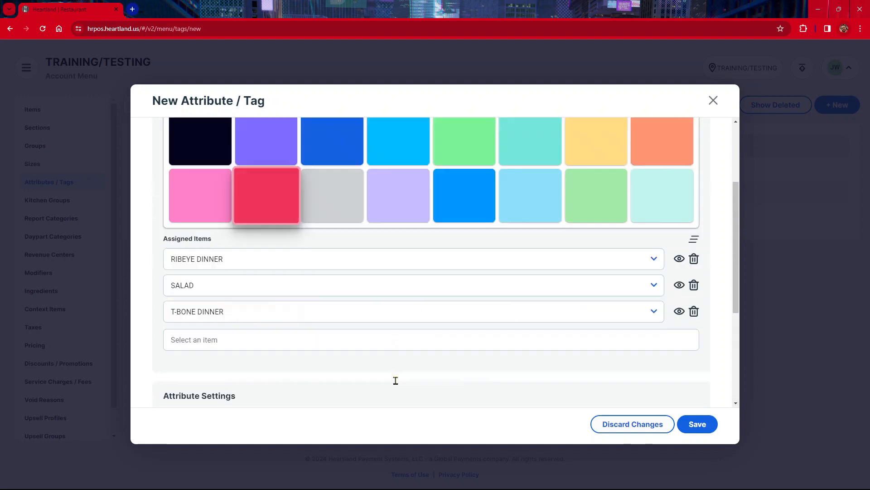
scroll(396, 381, "down", 10)
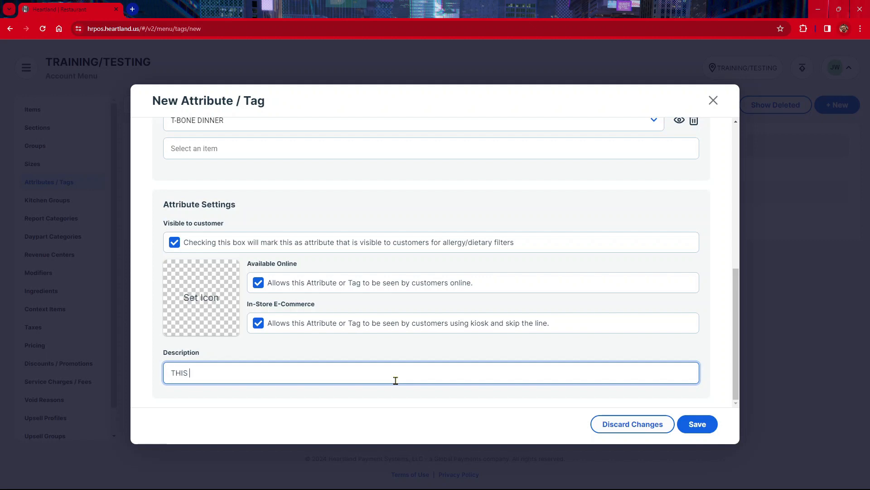
type("THIS ITEM IS GLUTEN FREE")
Step: Save the GLUTEN FREE attribute and close it to return to the attribute and tag list
left_click(697, 423)
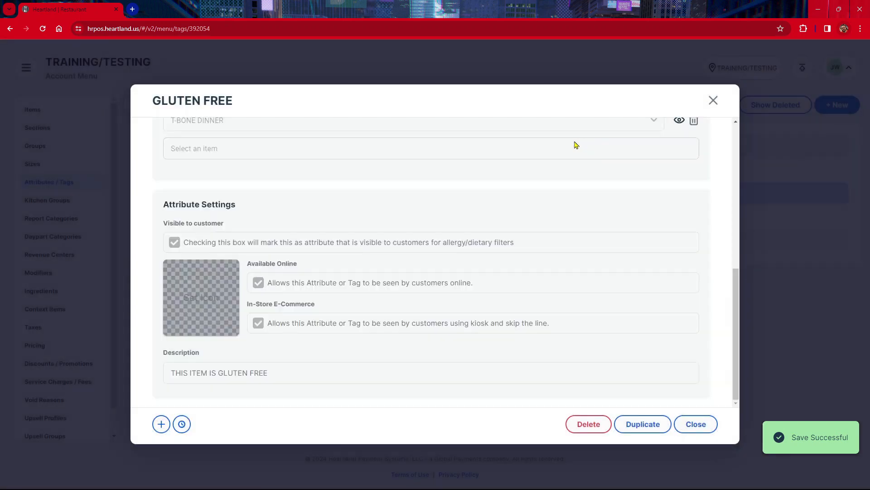
scroll(413, 203, "up", 7)
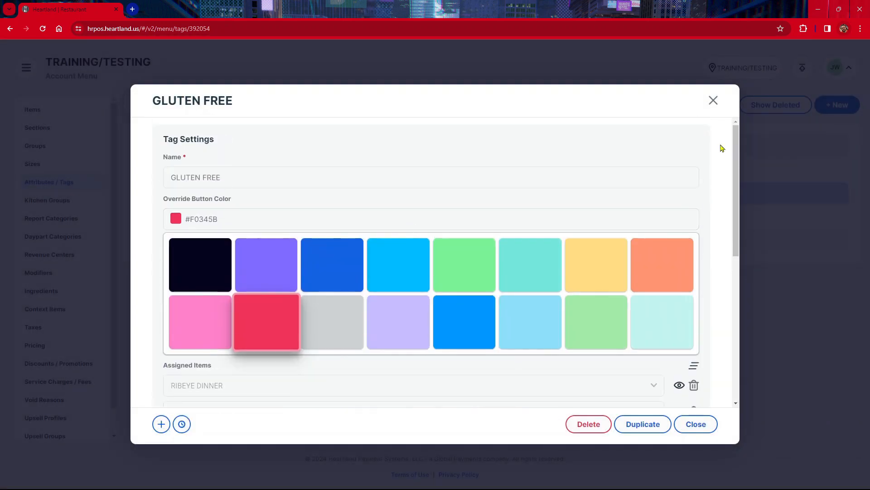
left_click(713, 100)
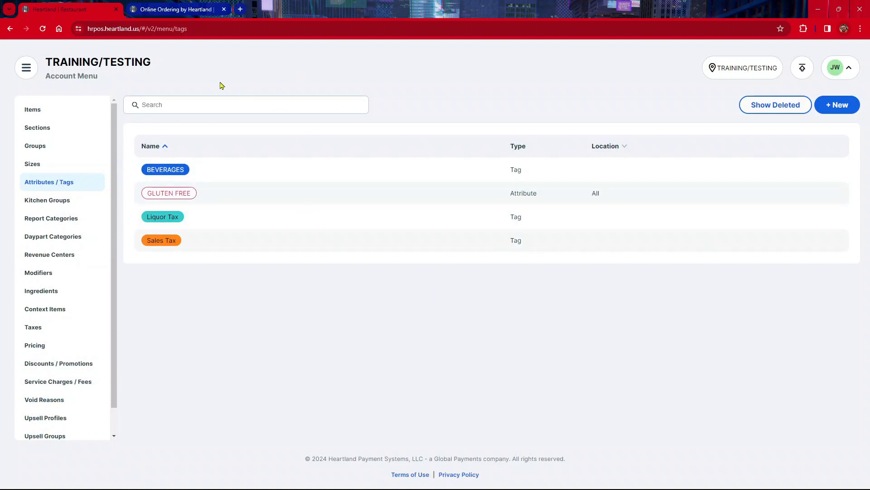
Step: Switch to the restaurant's online ordering page to view the menu as customers see it
left_click(166, 13)
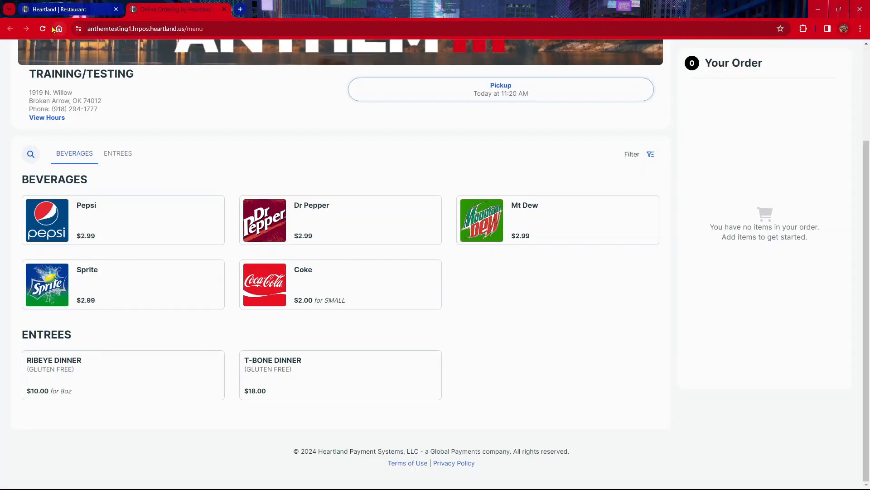